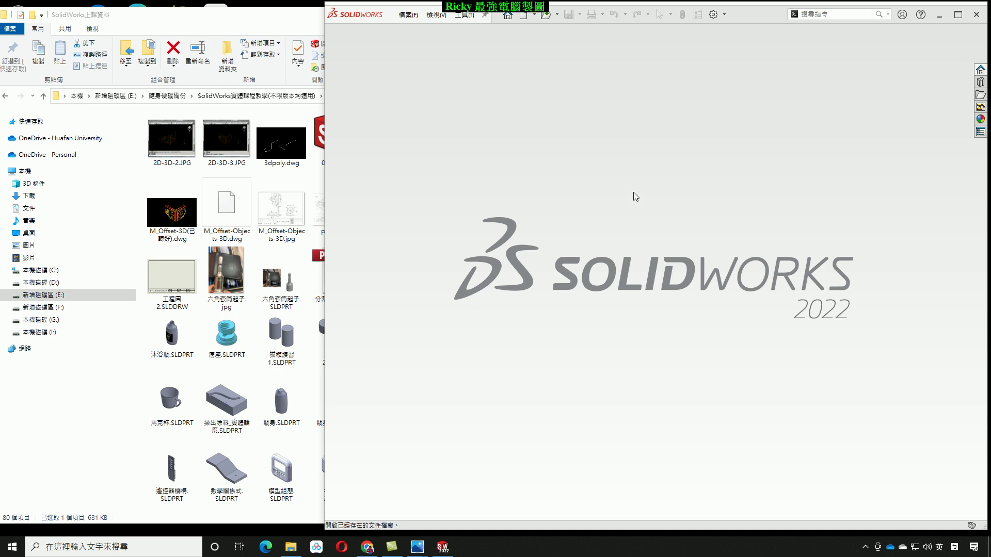
Step: Browse the SOLIDWORKS Open dialog, cancel it, and bring the SolidWorks上課資料 part-file folder forward
click(546, 16)
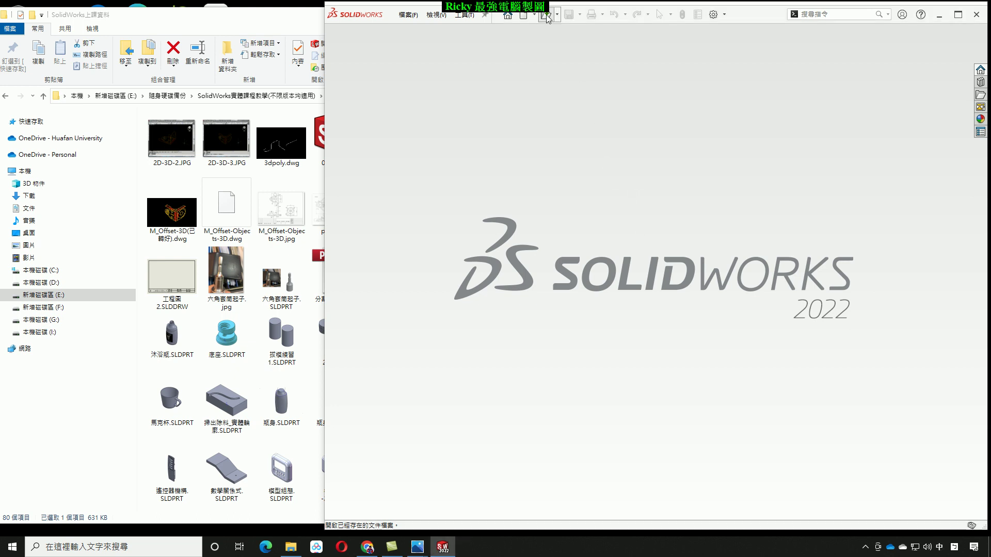
scroll(702, 217, down, 5)
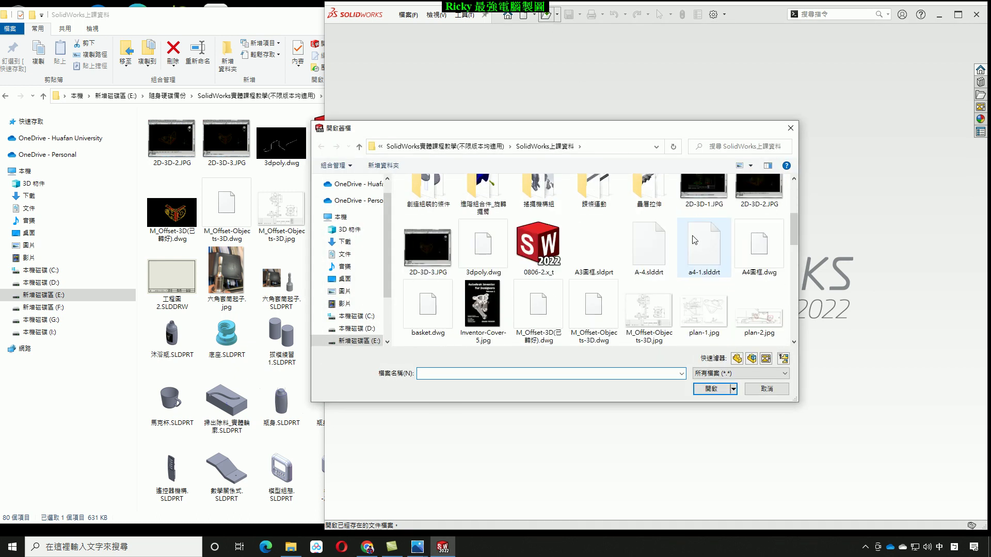
scroll(671, 248, down, 5)
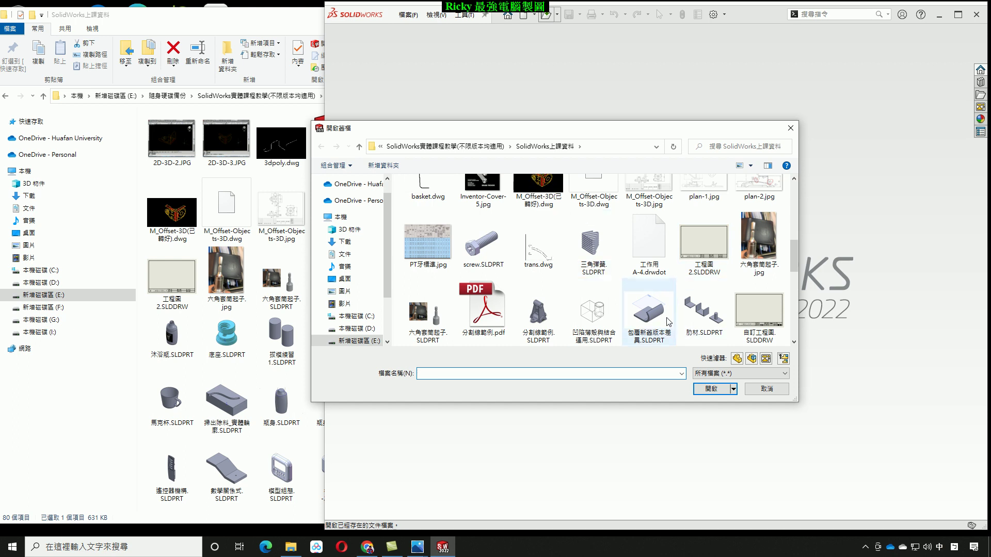
click(762, 391)
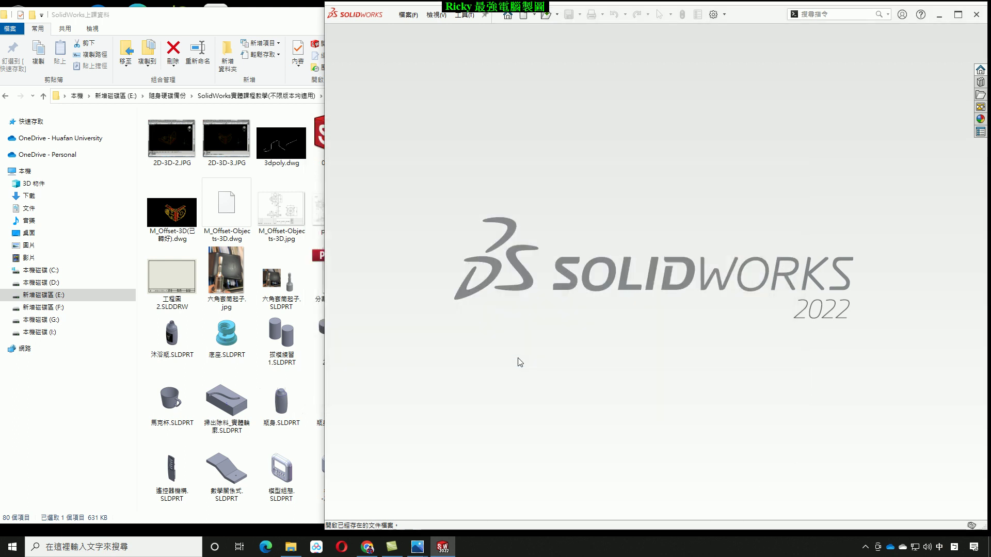
click(78, 396)
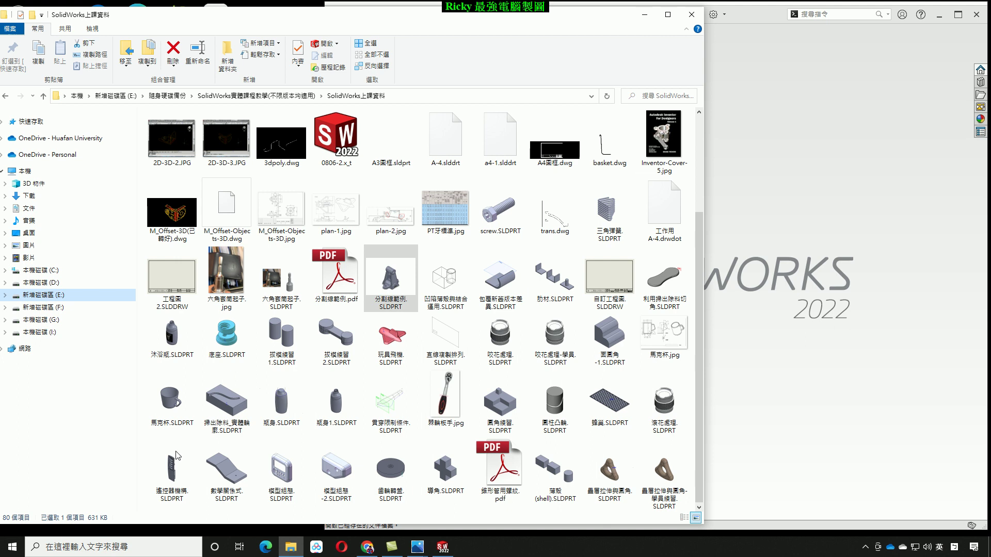
Step: Select 分割線範例.SLDPRT and review the file-launch error screenshot in Photos
click(395, 284)
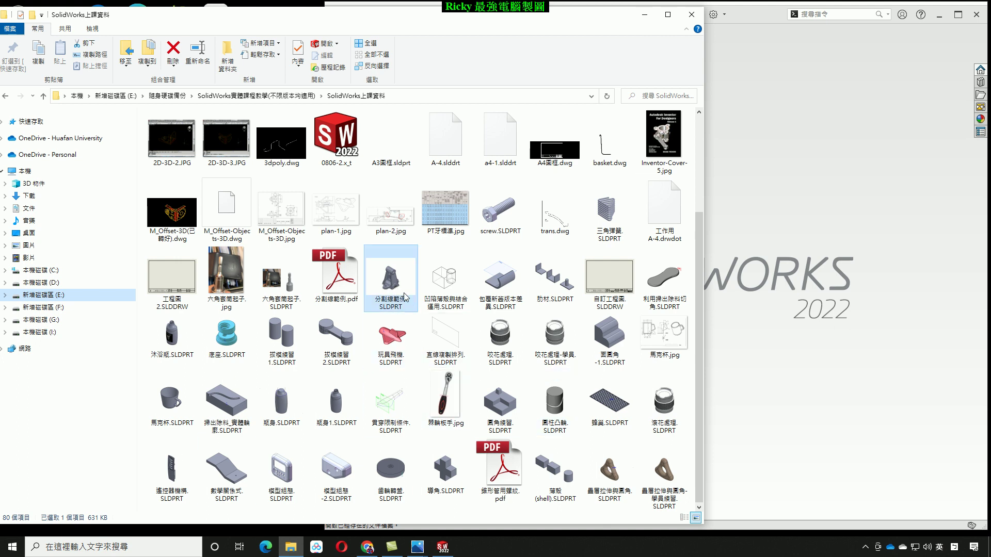
mouse_move(391, 278)
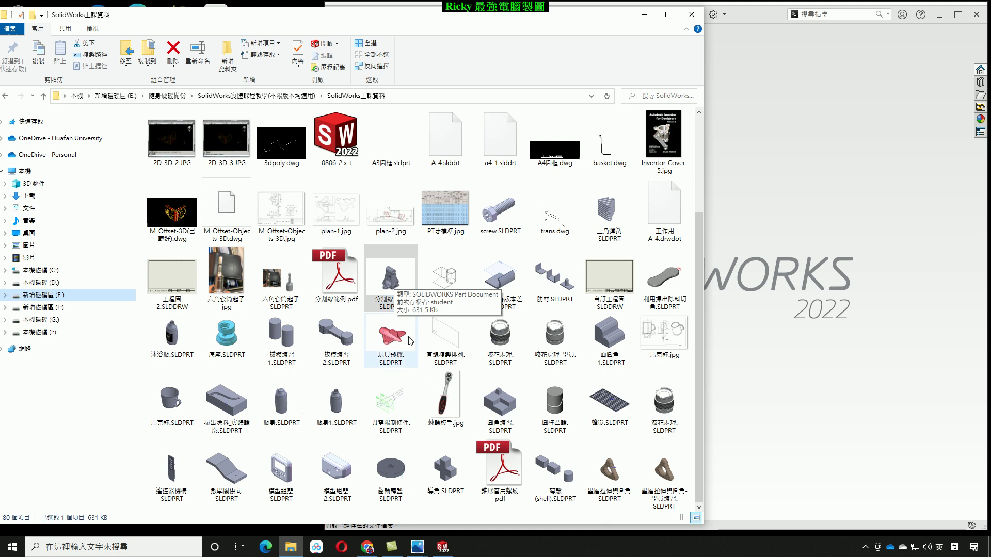
click(451, 488)
mouse_move(417, 547)
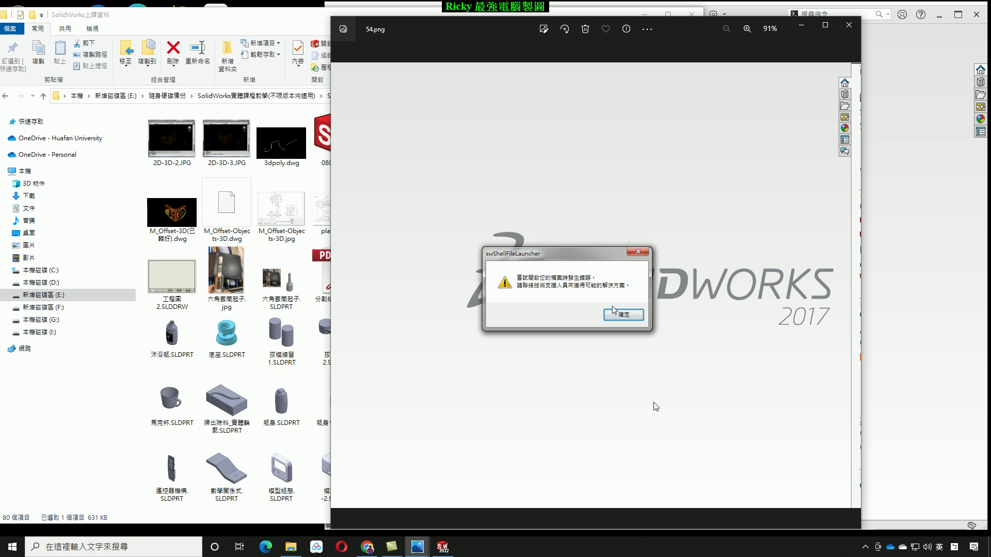
click(918, 448)
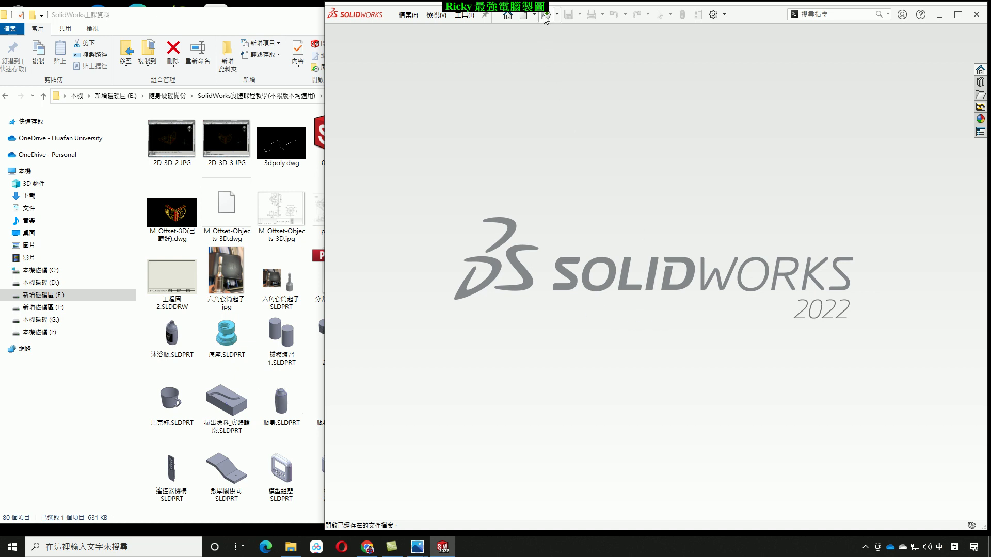
click(90, 407)
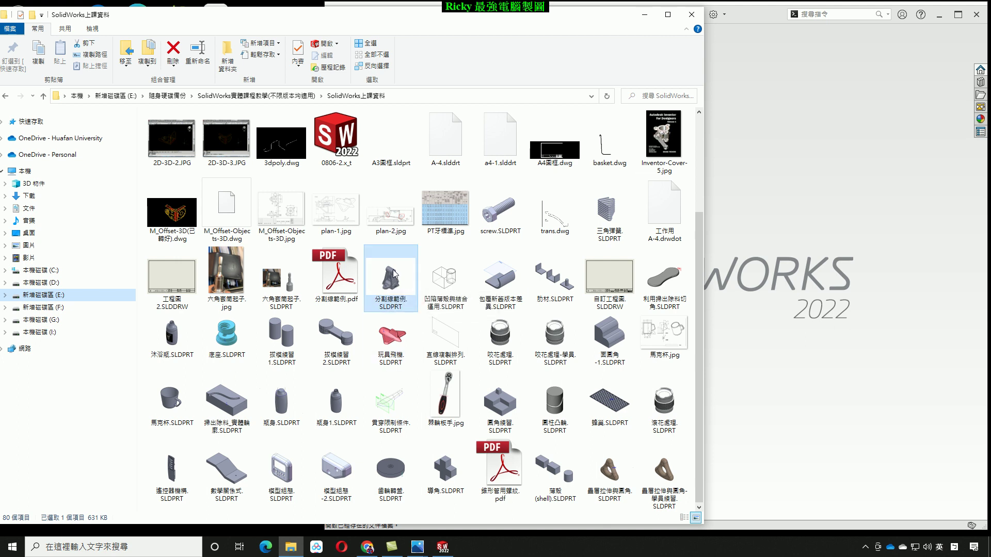
Step: Try opening 分割線範例.SLDPRT by dragging it into SOLIDWORKS and double-clicking it
drag(394, 273, 814, 397)
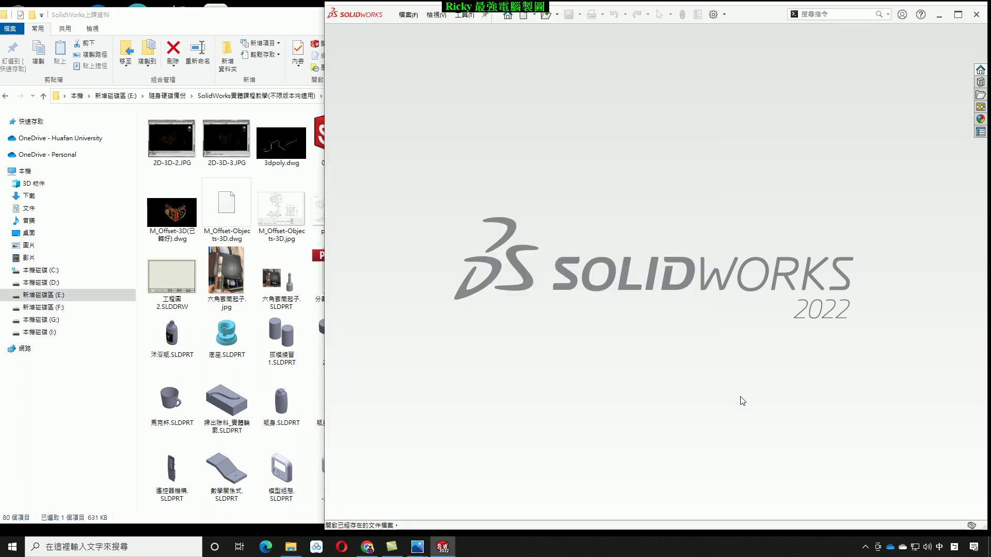
click(72, 432)
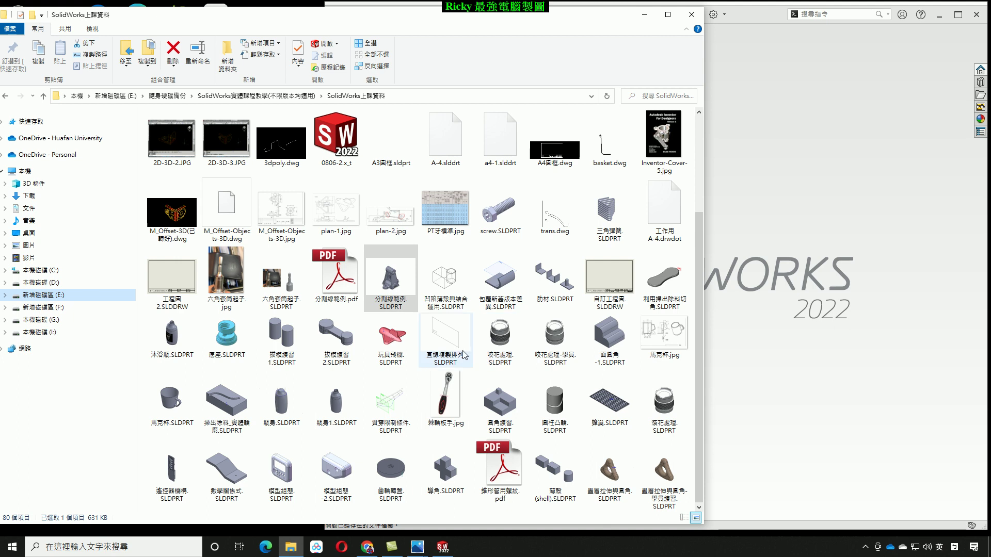
click(394, 283)
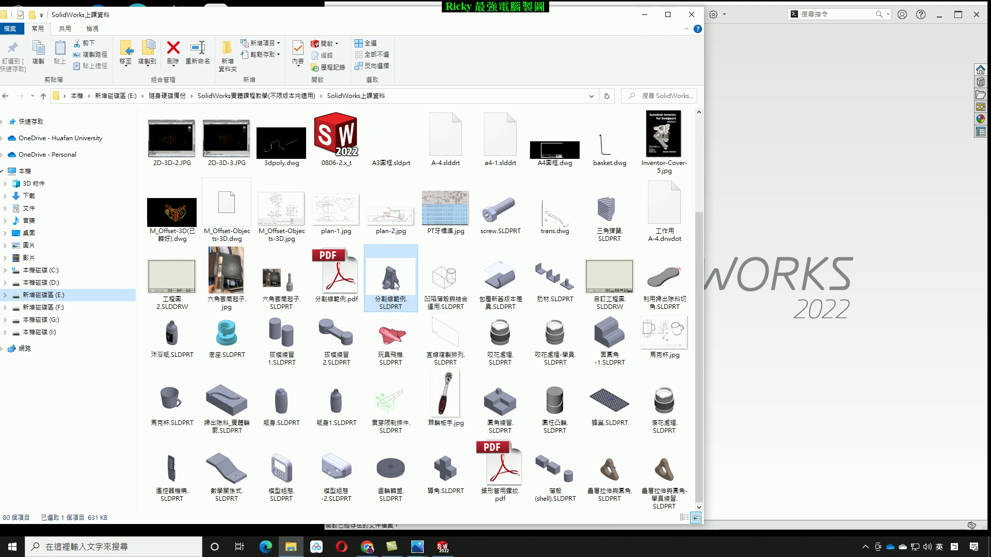
double_click(395, 283)
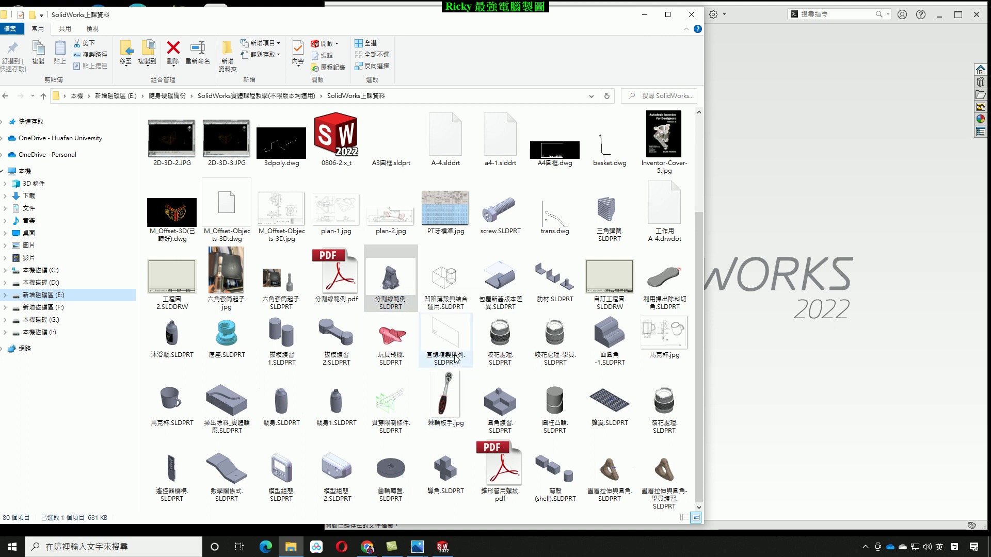
click(822, 407)
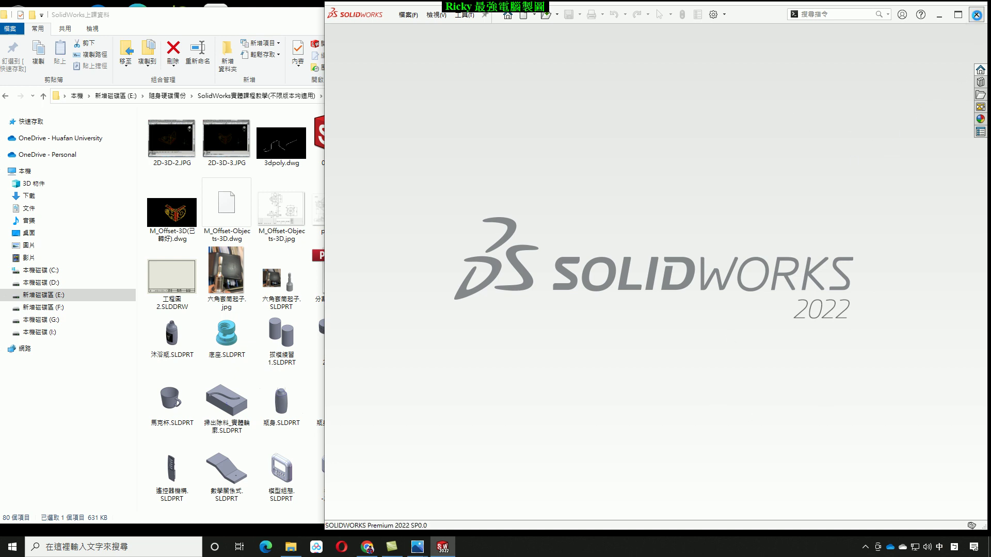
Step: Close SOLIDWORKS 2022 and the leftover SOLIDWORKS 2017 window
click(977, 14)
click(849, 25)
click(624, 312)
Step: Launch SOLIDWORKS 2022 from its desktop shortcut with 以系統管理員身分執行 (Run as administrator)
click(888, 180)
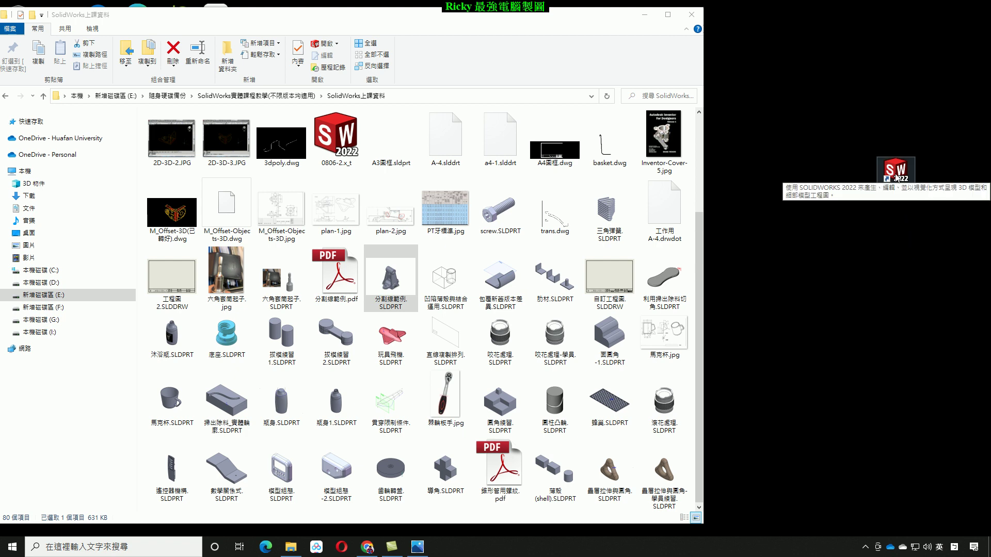
right_click(896, 177)
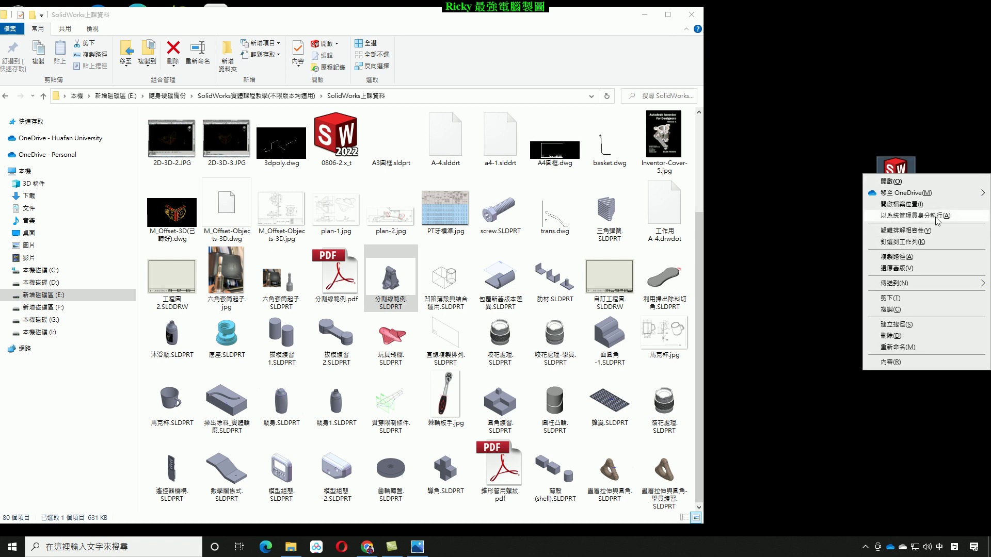
click(806, 298)
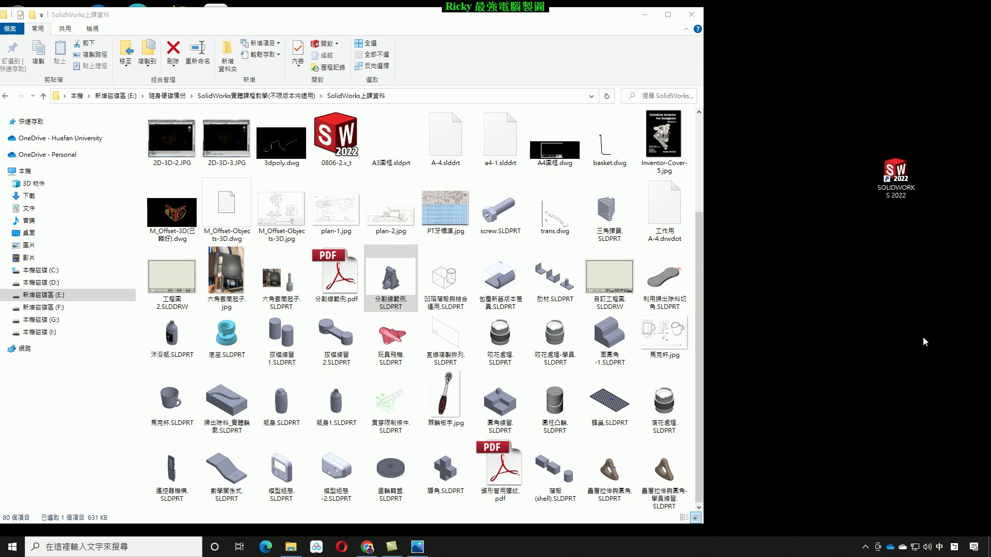
right_click(901, 188)
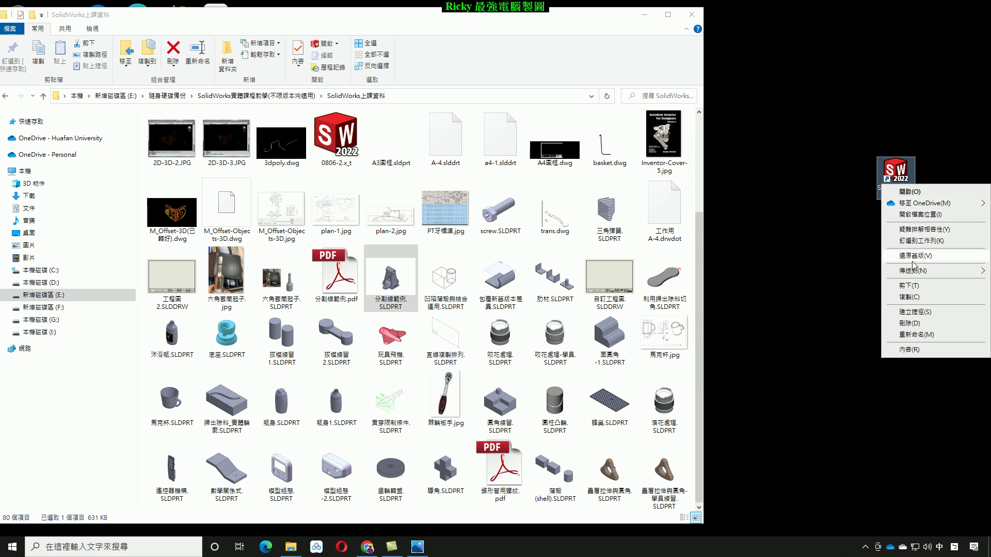
click(882, 305)
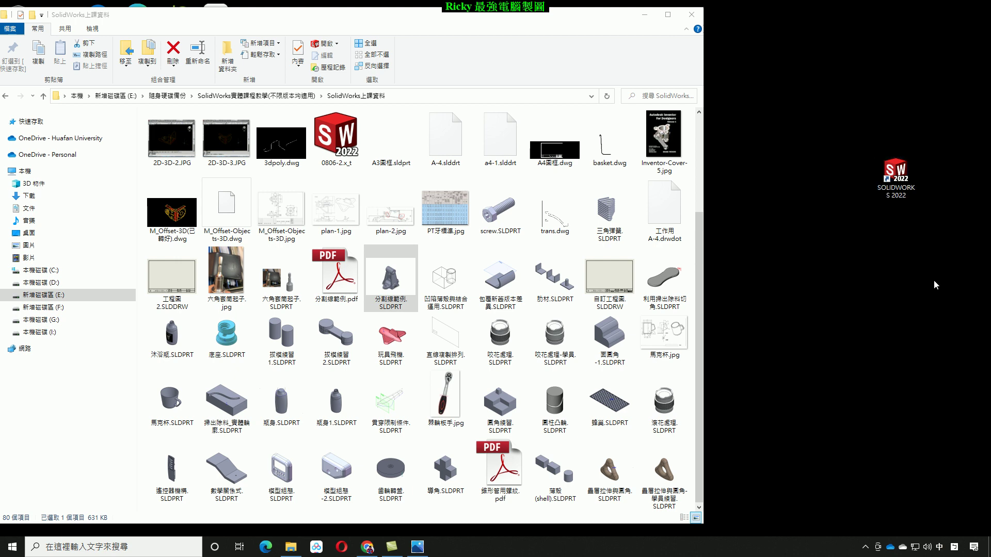
right_click(900, 185)
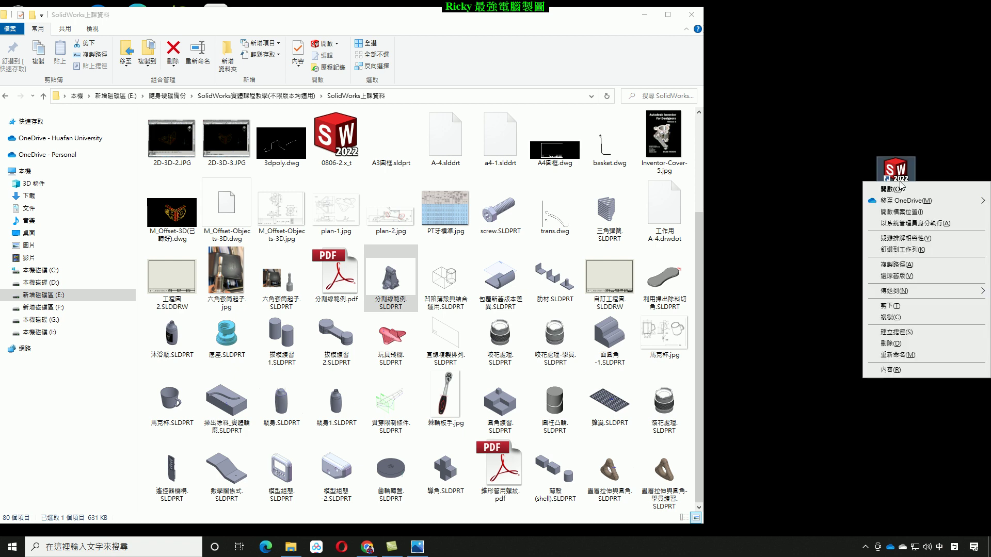
click(923, 227)
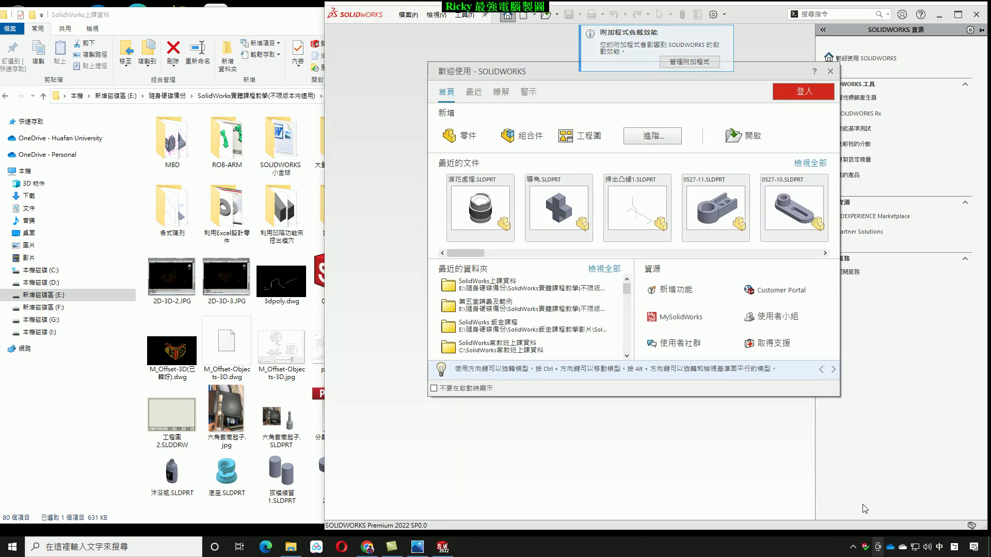
Step: Close the welcome dialog, maximize SOLIDWORKS, and show the 檔案 Explorer options page beside reference 55.png
click(831, 73)
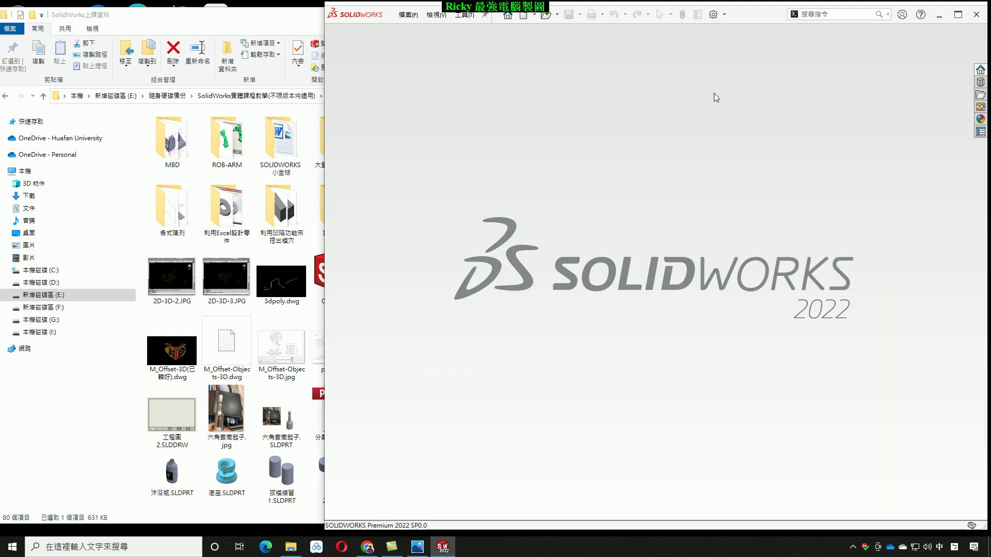
click(958, 15)
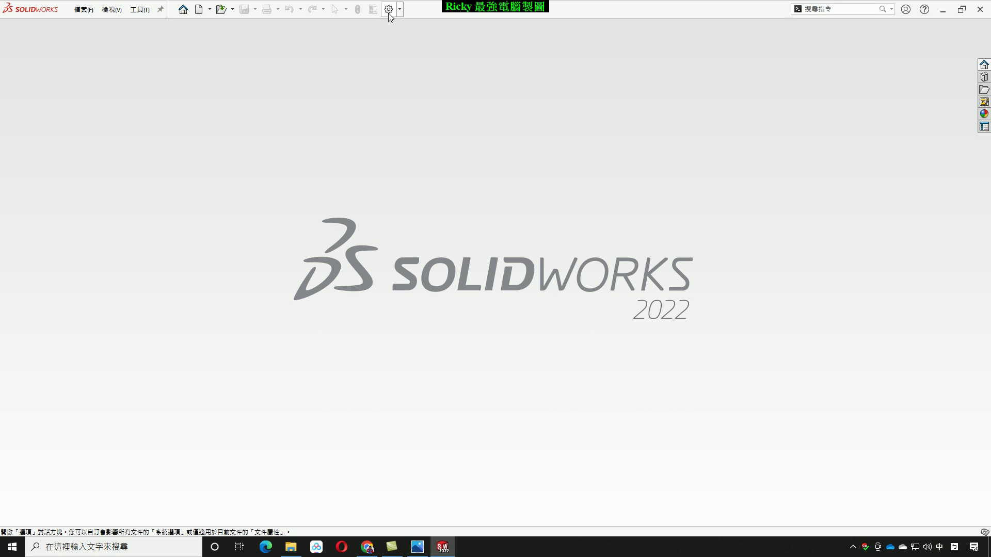
click(389, 10)
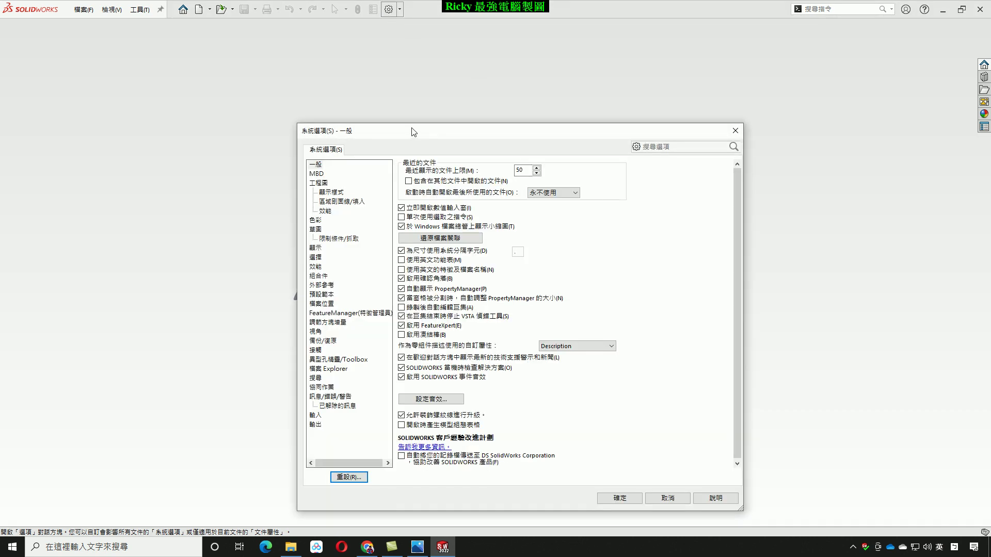
drag(413, 133, 415, 108)
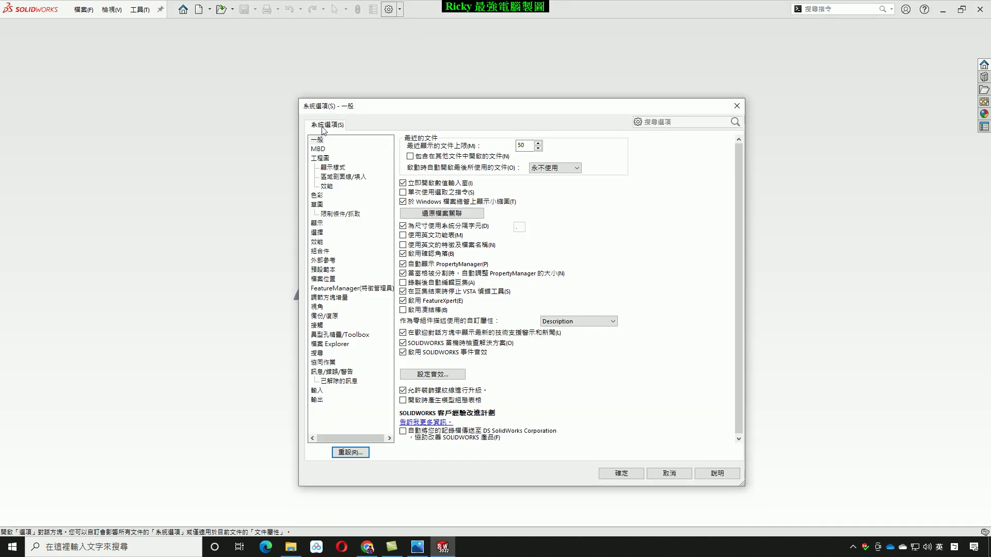
drag(458, 111, 447, 104)
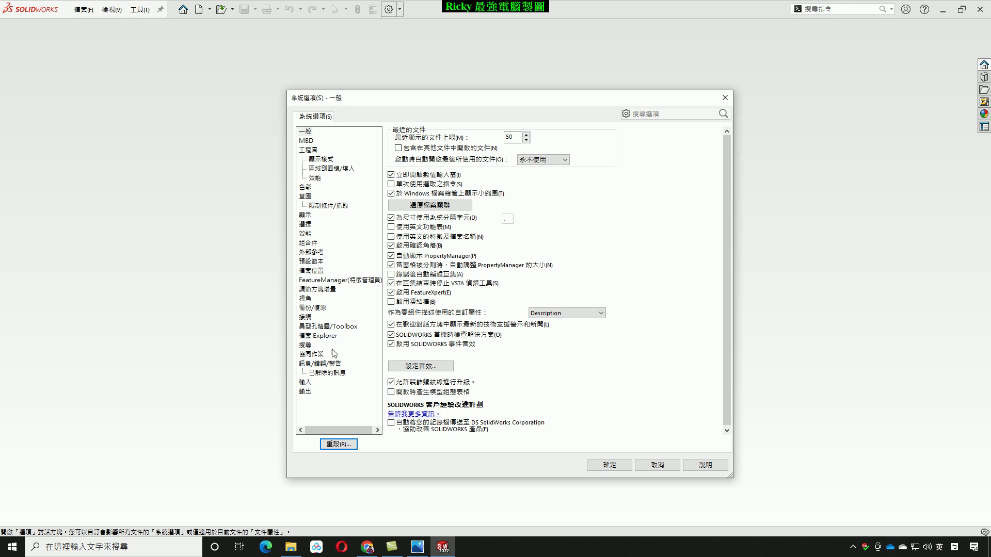
click(325, 336)
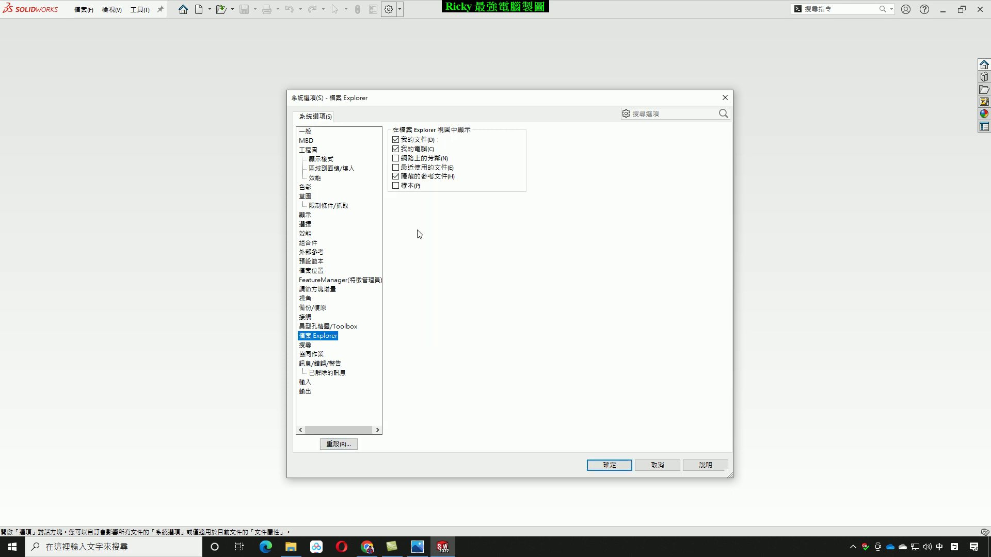
click(426, 550)
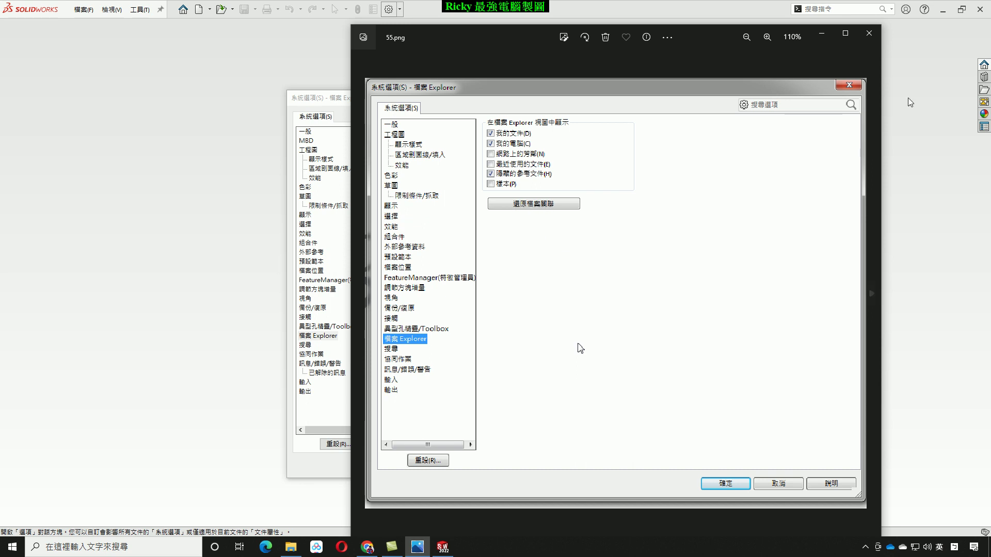
Step: Run 還原檔案關聯 on the 一般 options page, confirm, and close System Options with 確定
click(927, 169)
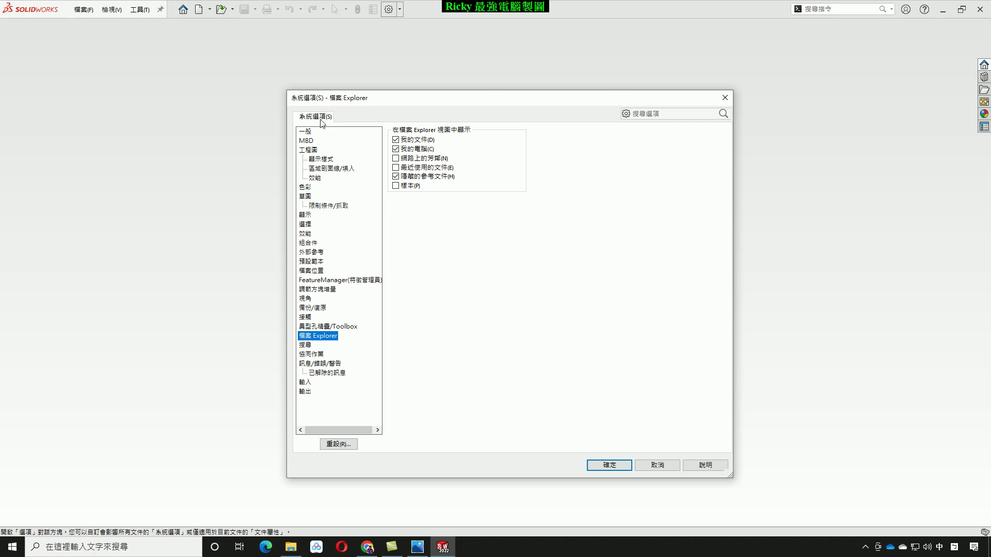
click(310, 134)
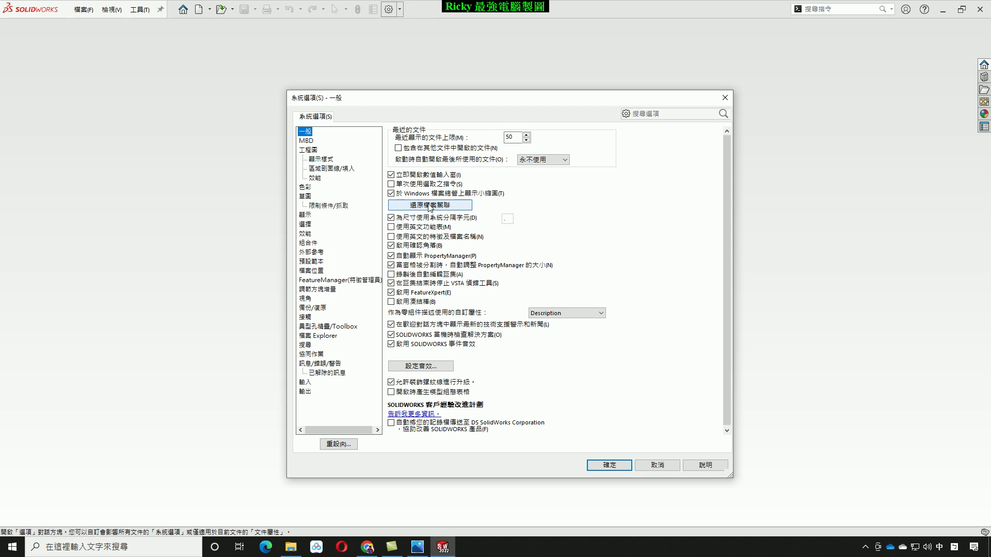
click(429, 207)
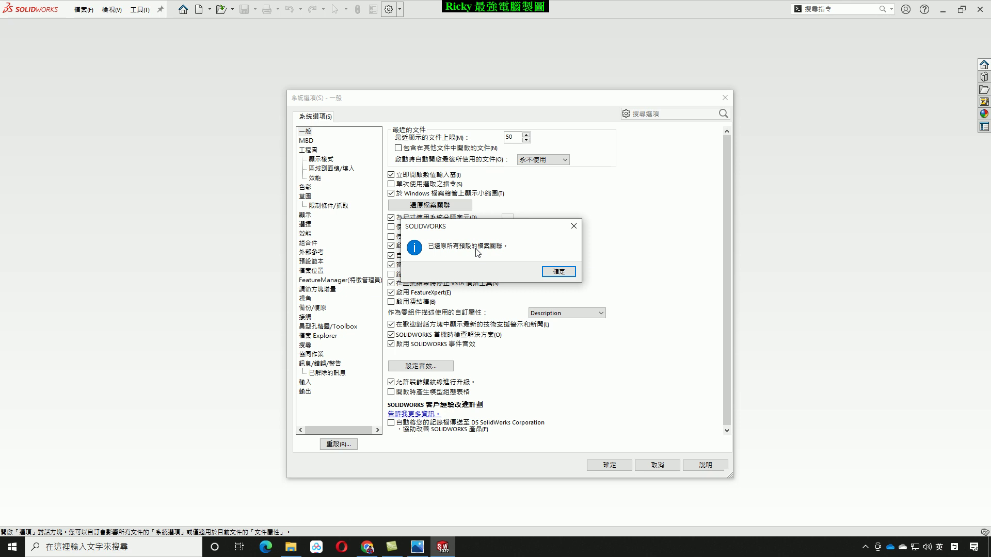
click(558, 273)
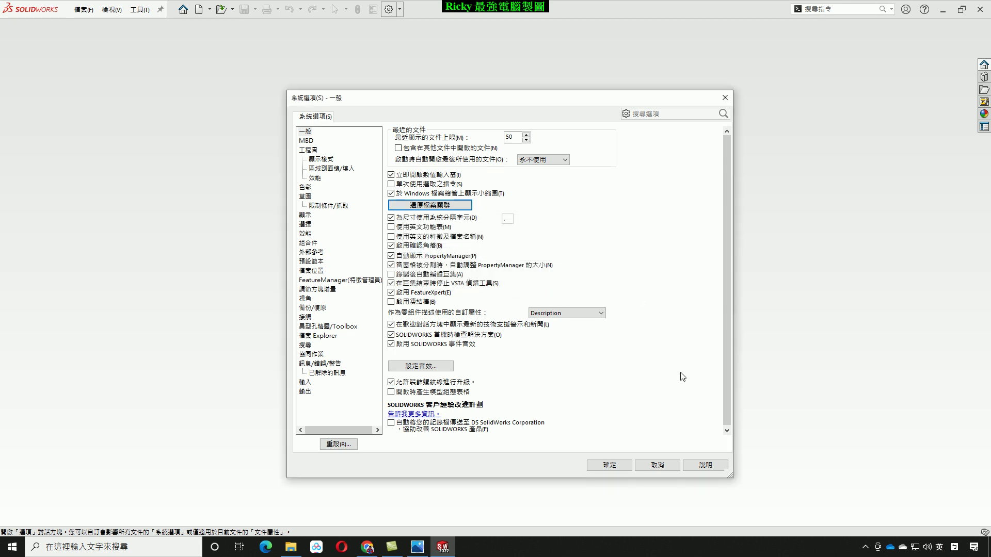
click(622, 467)
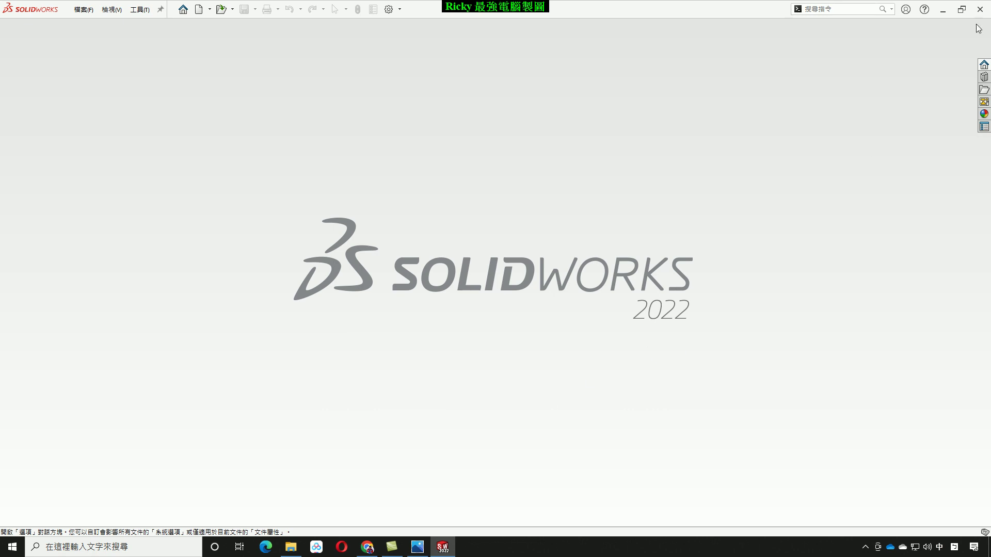
Step: Close SOLIDWORKS and select 滾花處理.SLDPRT in the SolidWorks上課資料 folder
click(980, 9)
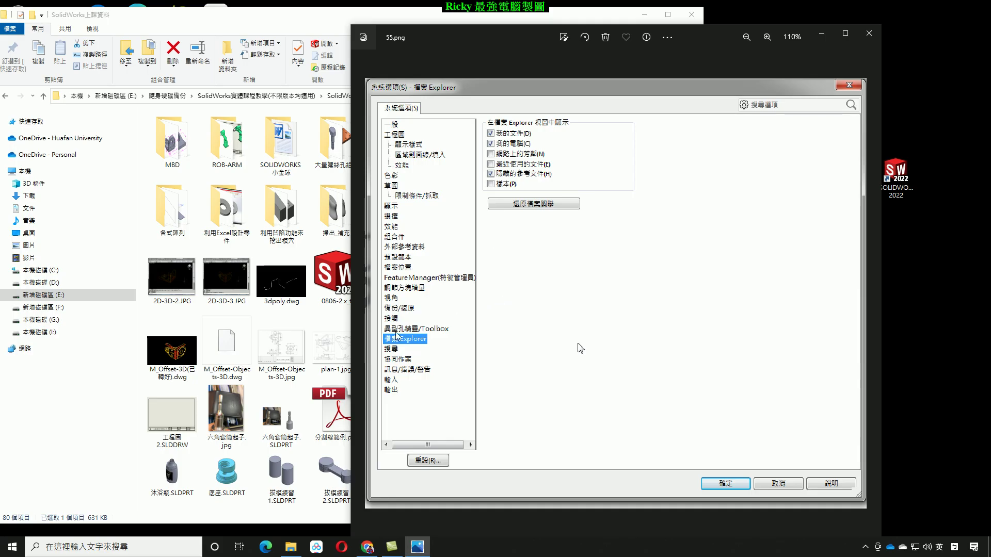
click(69, 451)
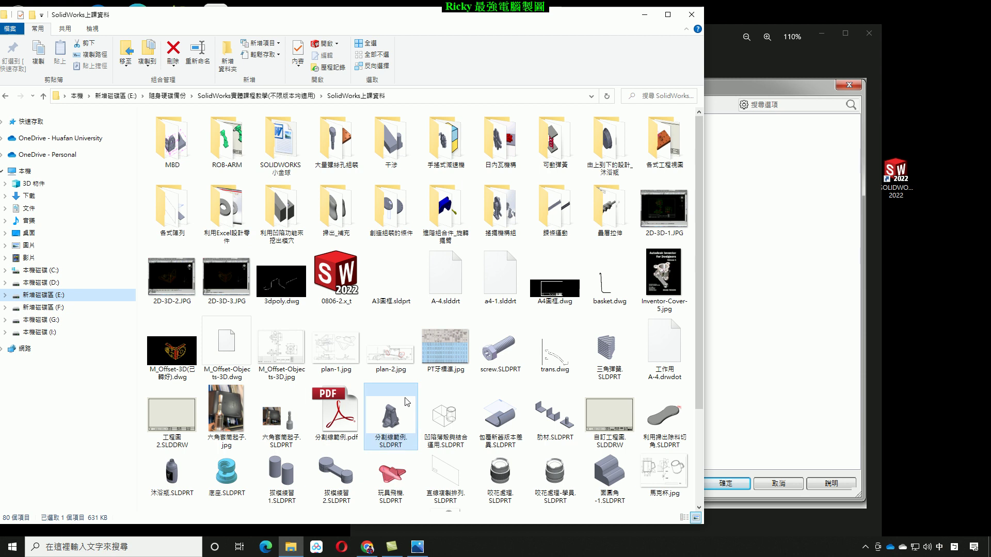
scroll(450, 323, down, 2)
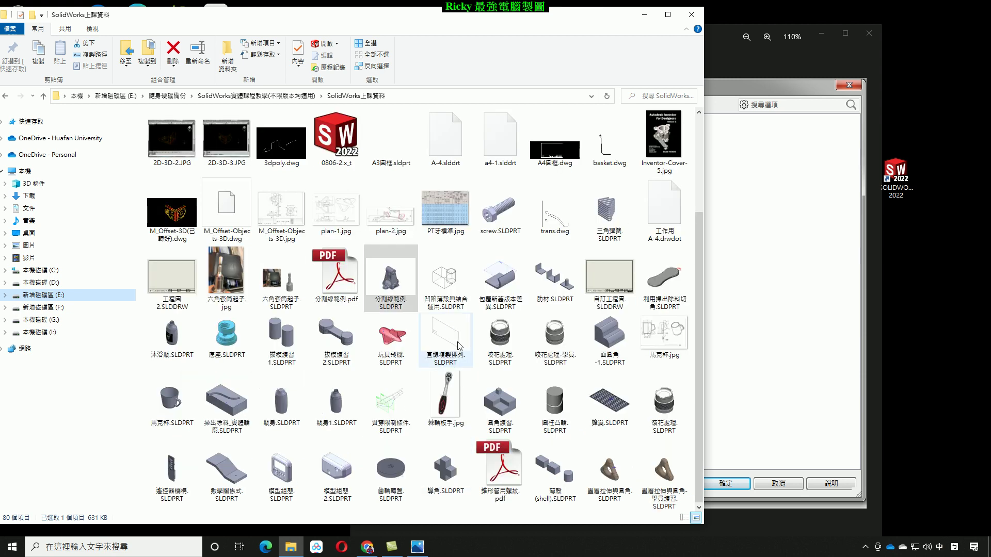
click(664, 415)
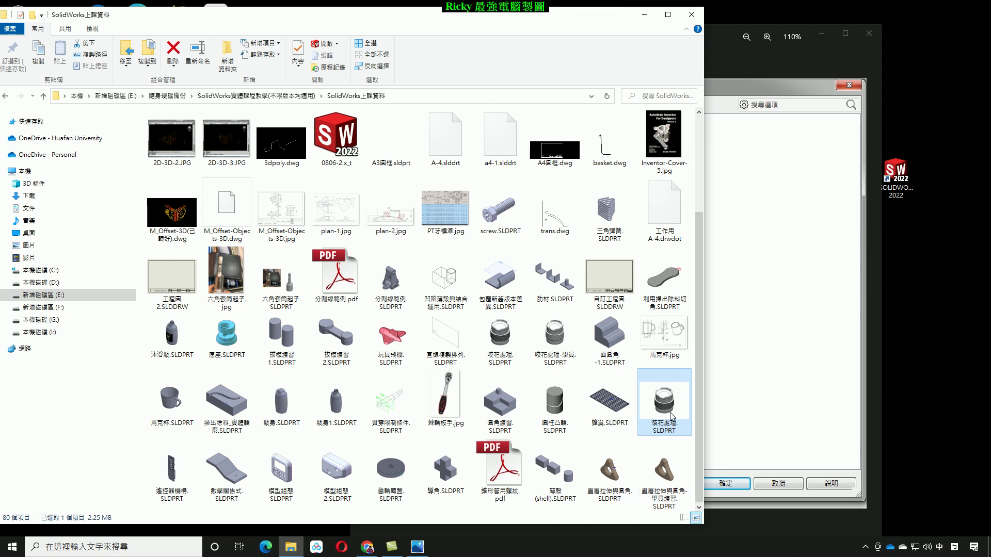
Step: Double-click 滾花處理.SLDPRT to open it in SOLIDWORKS, checking against the 54.png error screenshot
mouse_move(665, 403)
double_click(672, 417)
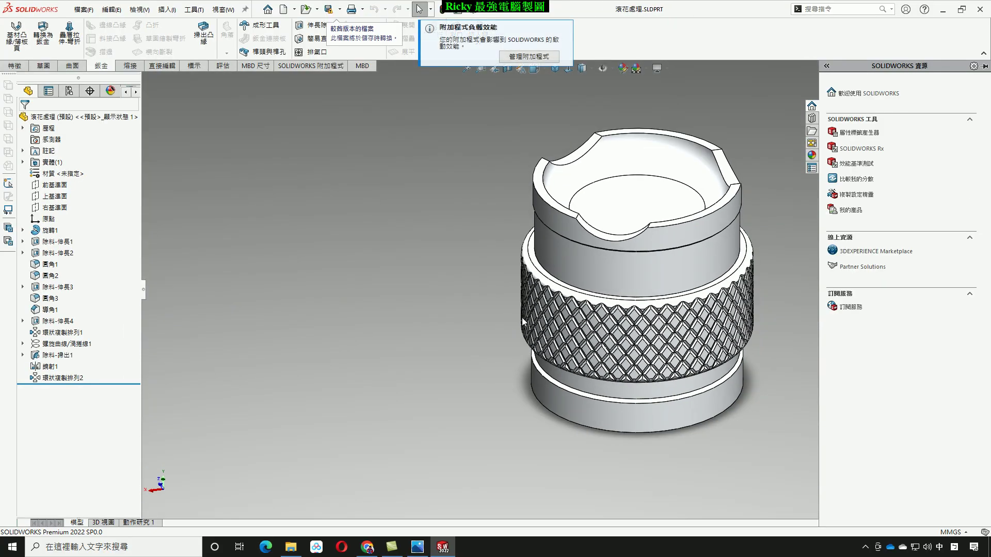
mouse_move(417, 546)
click(432, 512)
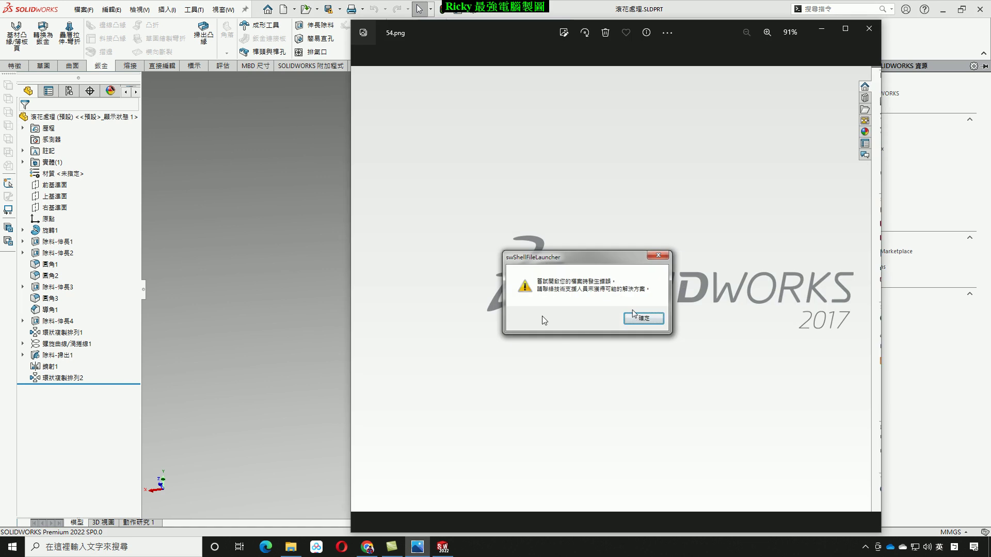
click(291, 385)
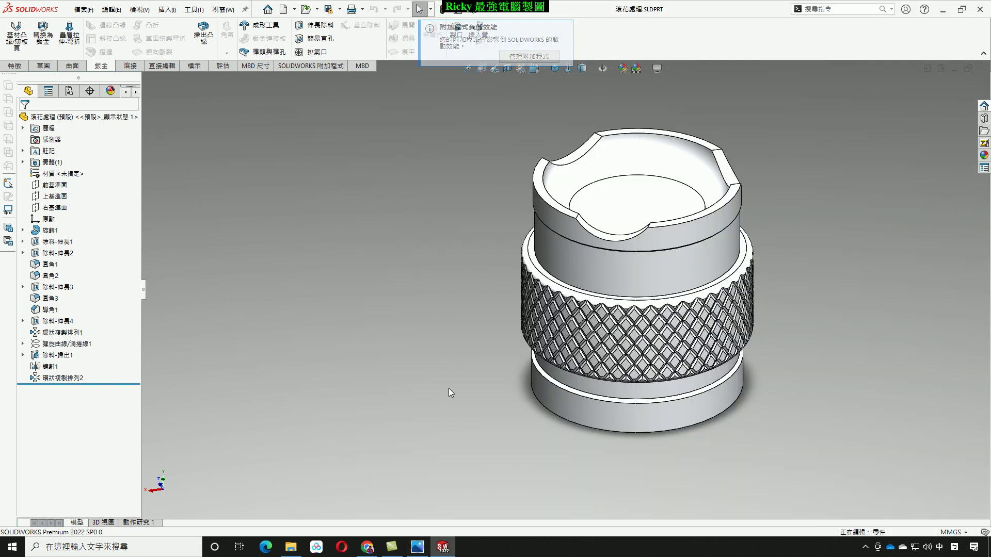